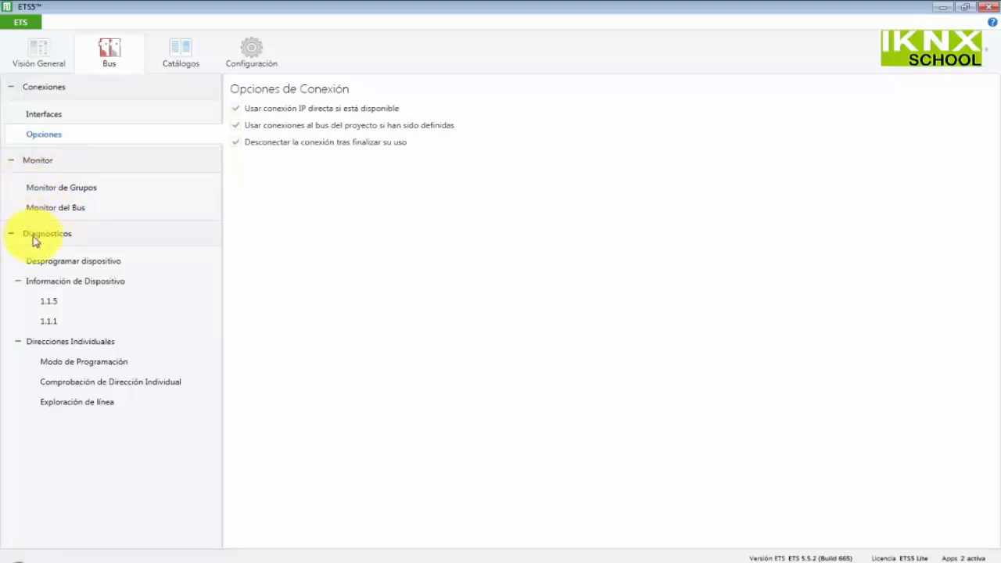
# Step: Run a line scan with the line address set to 1.1 to list all individual addresses present on it
pyautogui.click(62, 405)
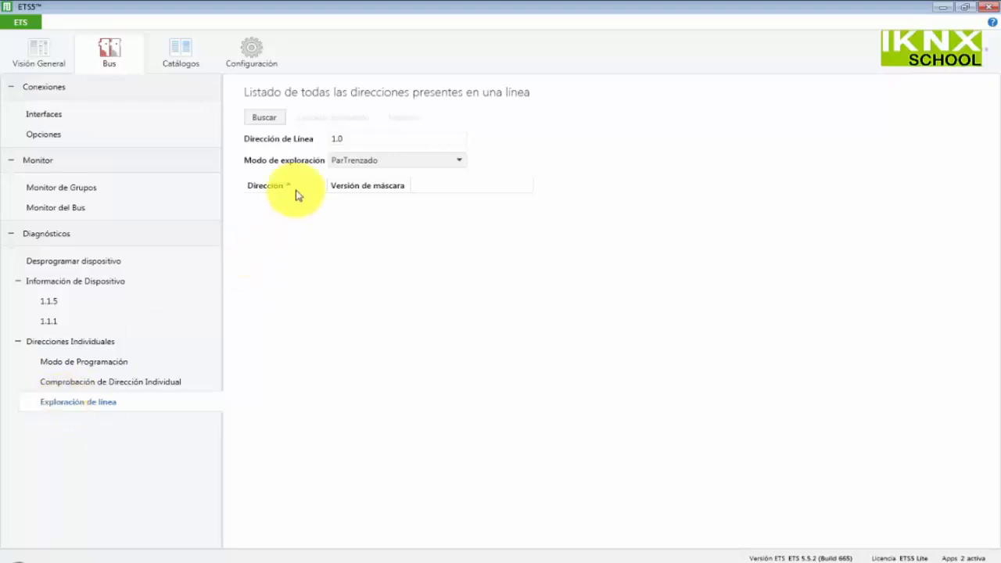
pyautogui.click(362, 141)
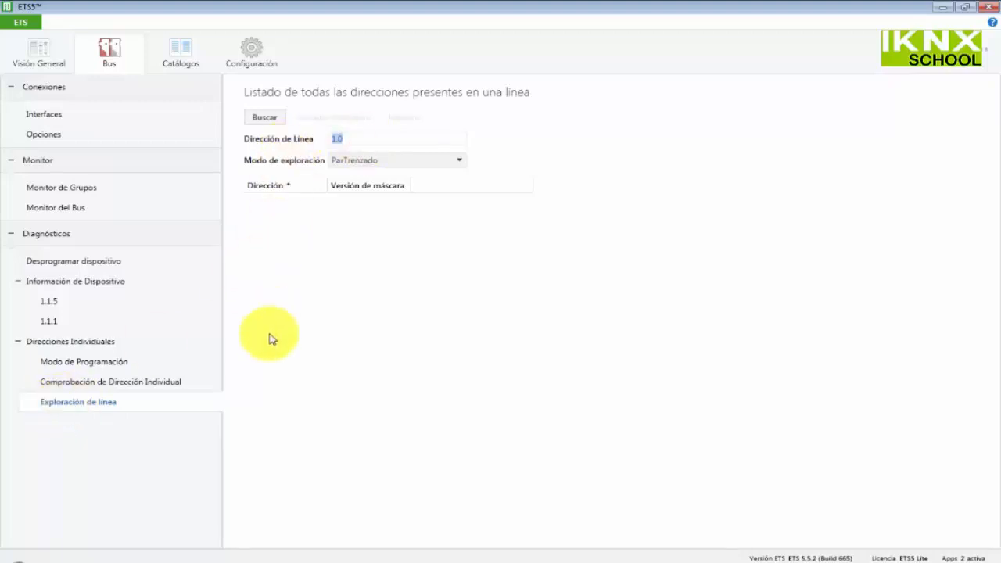
pyautogui.write('1.1')
pyautogui.click(266, 118)
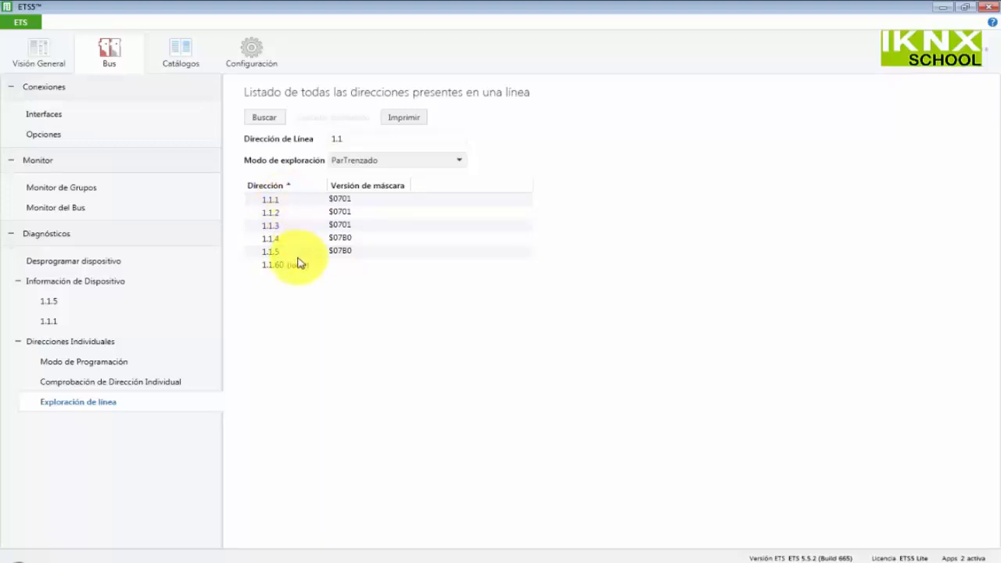
pyautogui.click(532, 339)
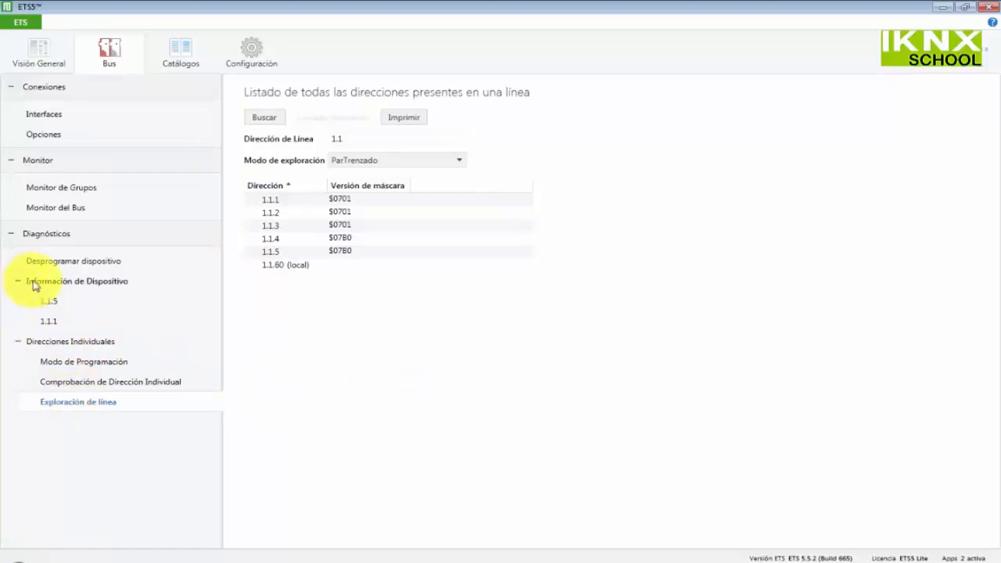
# Step: Read the device information for individual address 1.1.5, including the communication objects and groups part
pyautogui.click(70, 283)
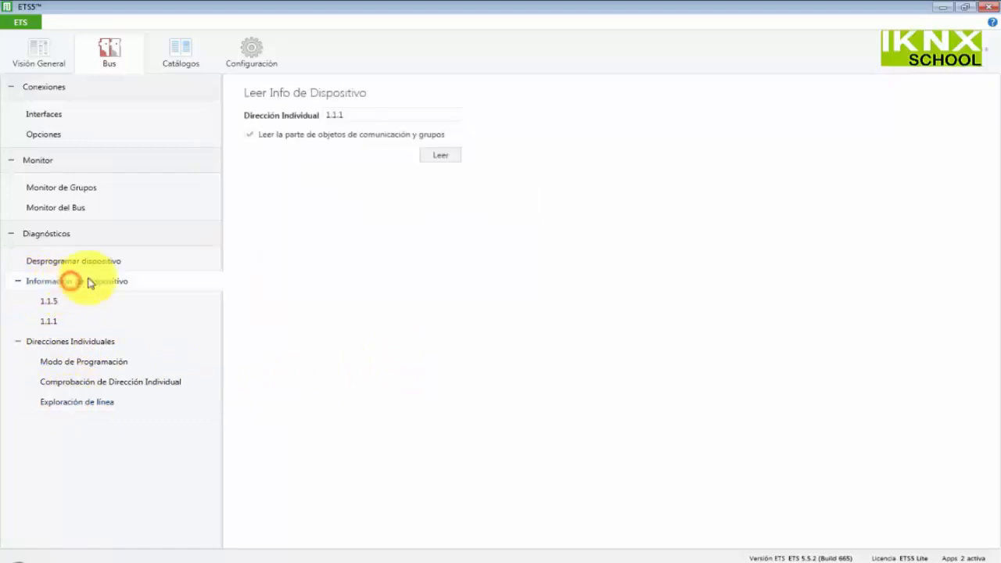
pyautogui.click(384, 116)
pyautogui.press('BackSpace')
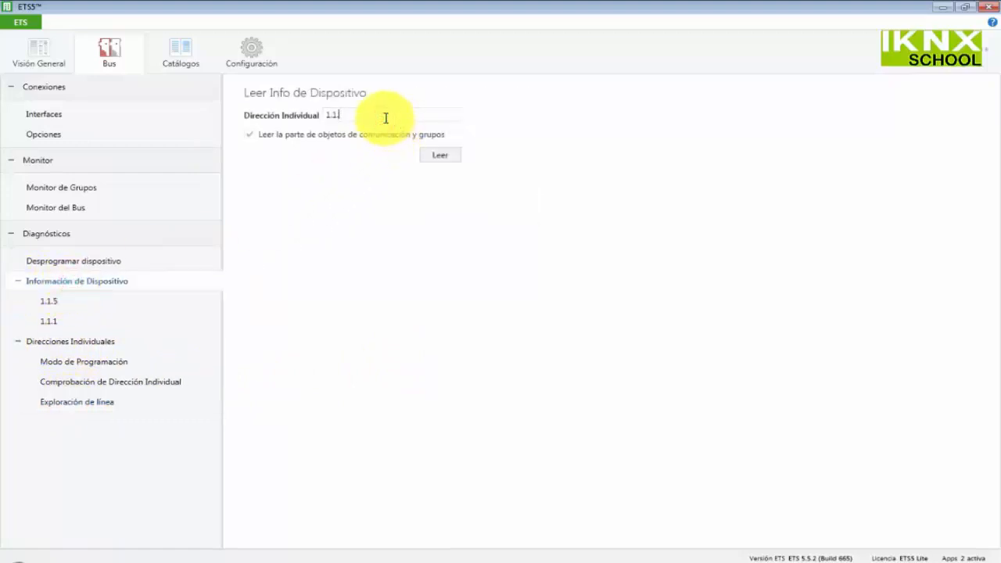
pyautogui.write('5')
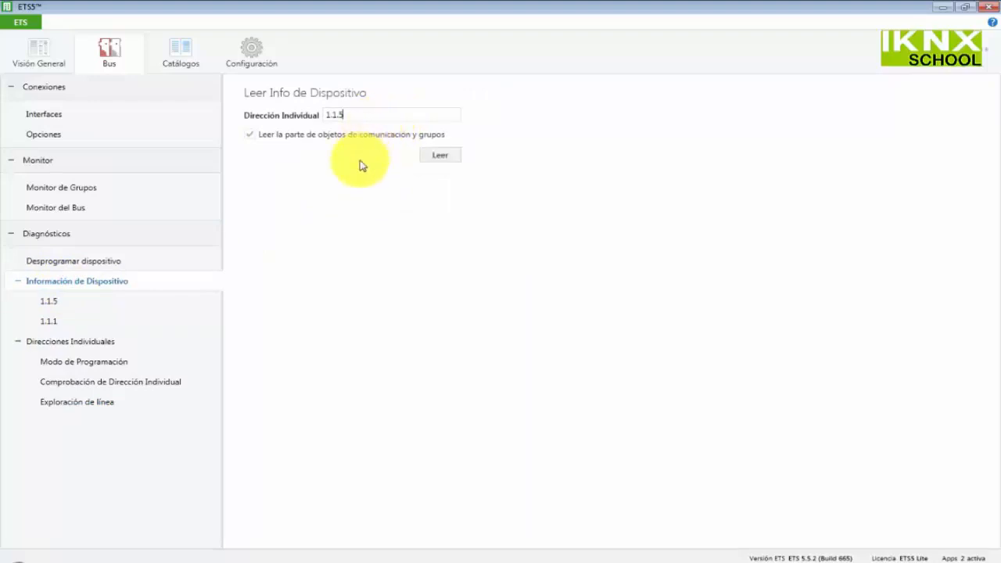
pyautogui.click(250, 139)
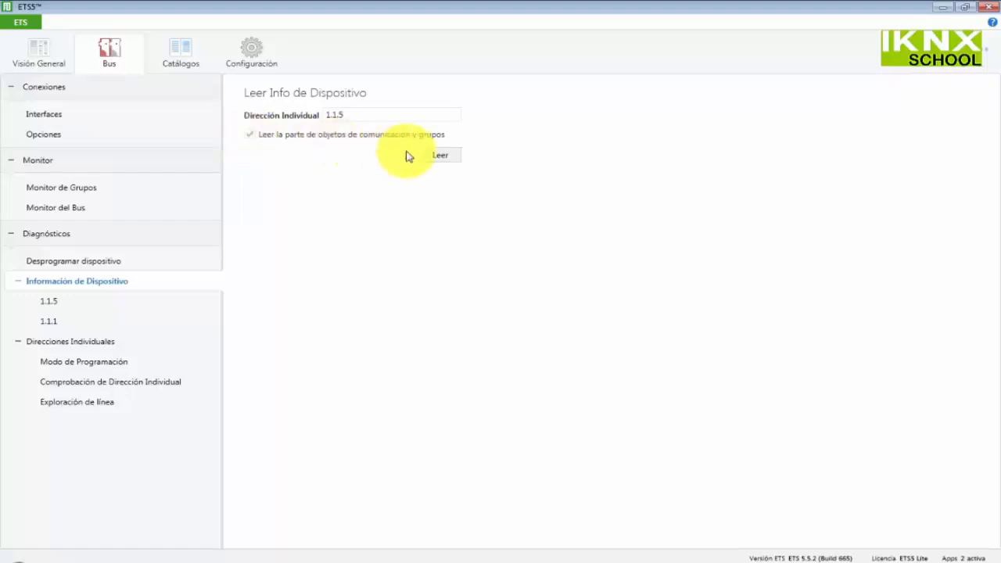
pyautogui.click(439, 156)
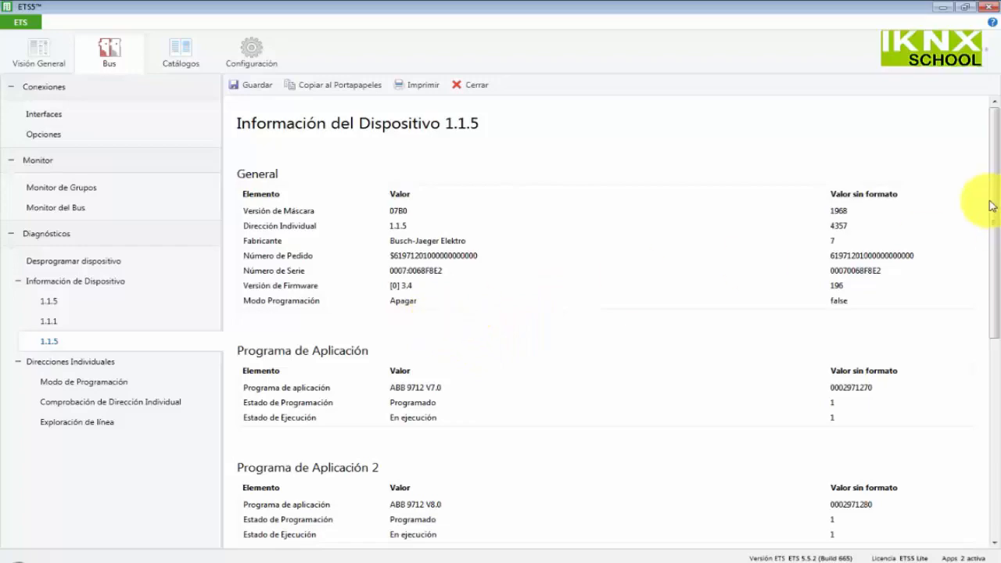
# Step: Examine the device 1.1.5 report, including its group communication objects, and check the mask version value in the general section
pyautogui.moveTo(996, 206); pyautogui.dragTo(999, 426)
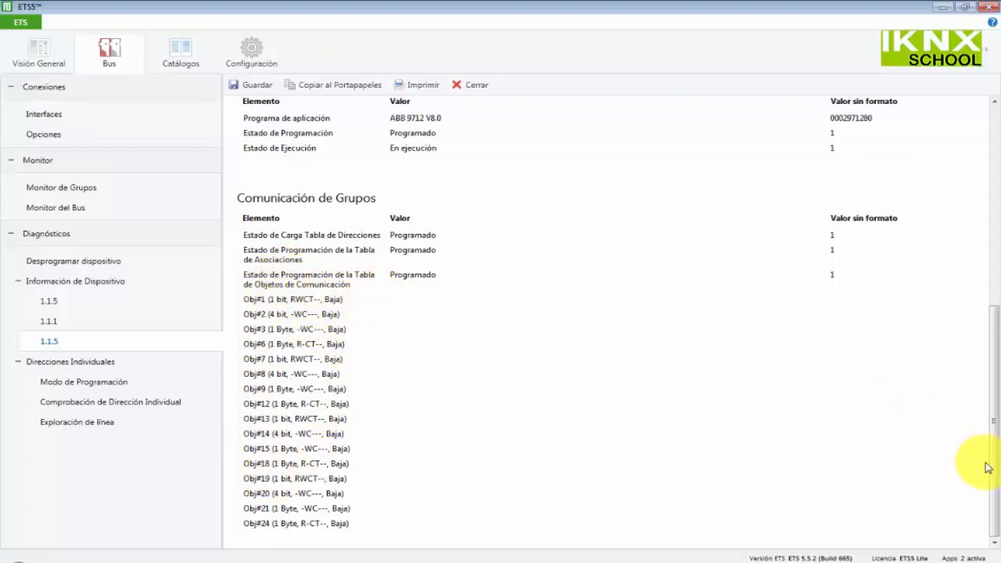
pyautogui.moveTo(990, 464); pyautogui.dragTo(1000, 275)
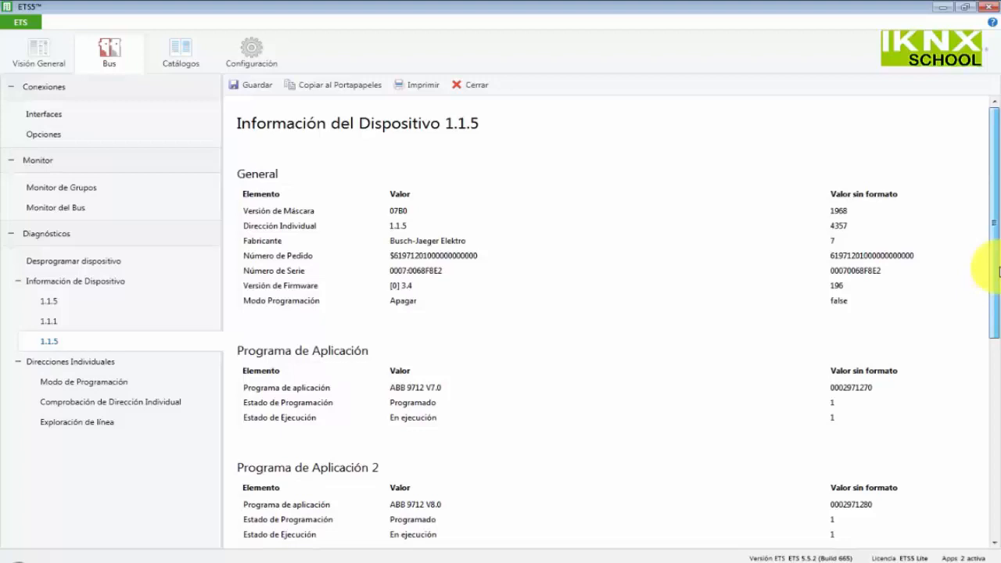
pyautogui.click(430, 206)
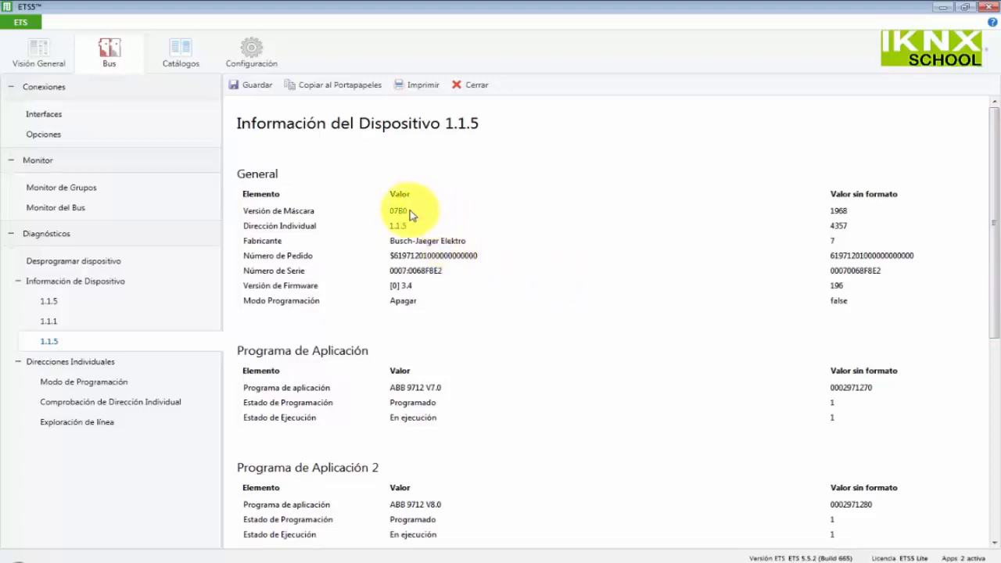
pyautogui.moveTo(409, 211); pyautogui.dragTo(378, 214)
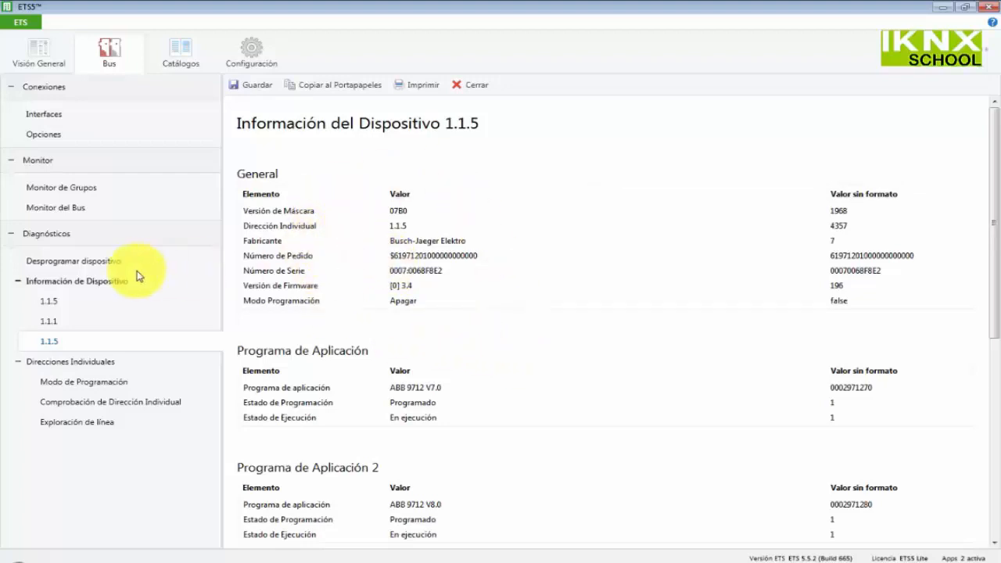
# Step: Read the device information for individual address 1.1.1, including the communication objects and groups part
pyautogui.click(114, 284)
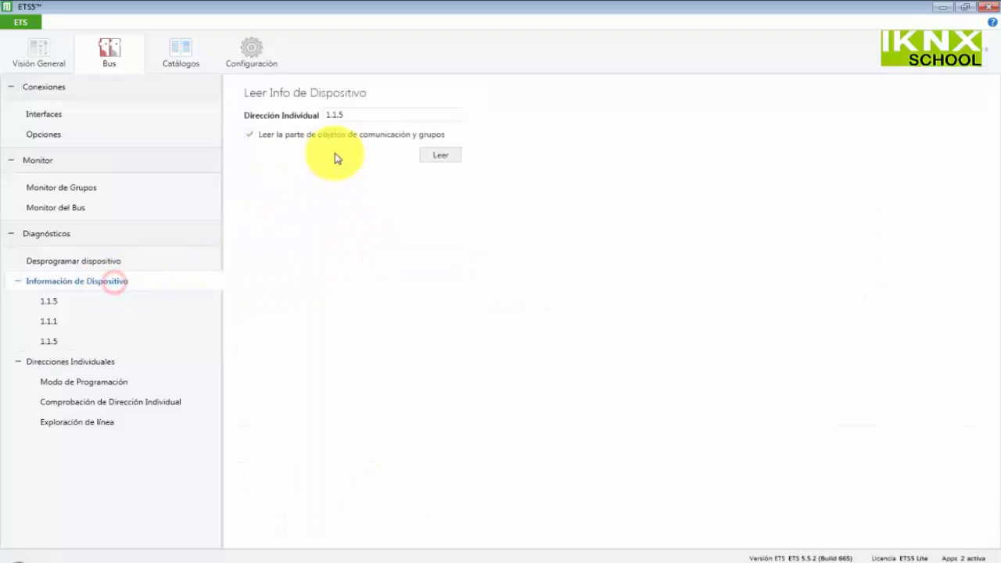
pyautogui.click(370, 118)
pyautogui.write('1.1.')
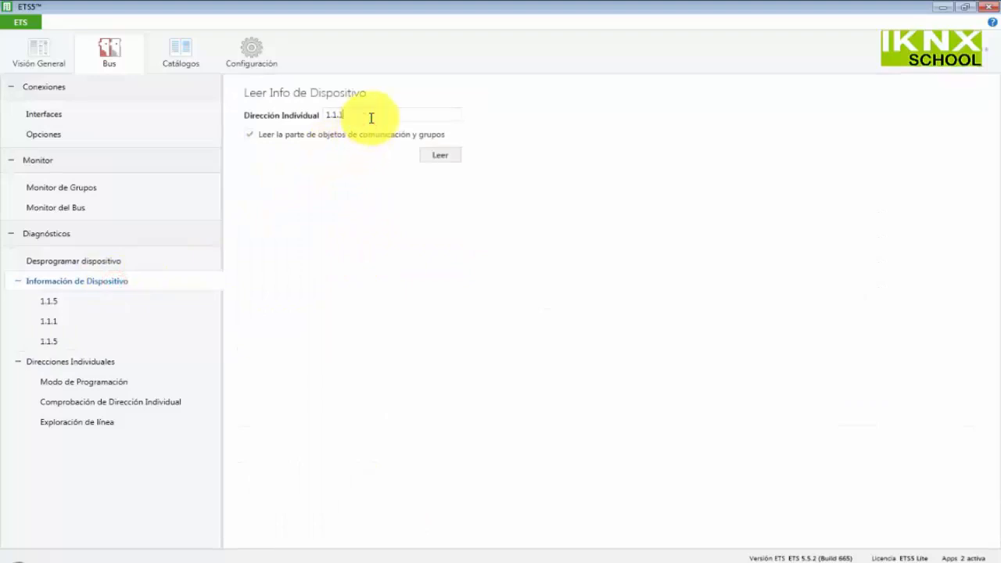
pyautogui.click(438, 157)
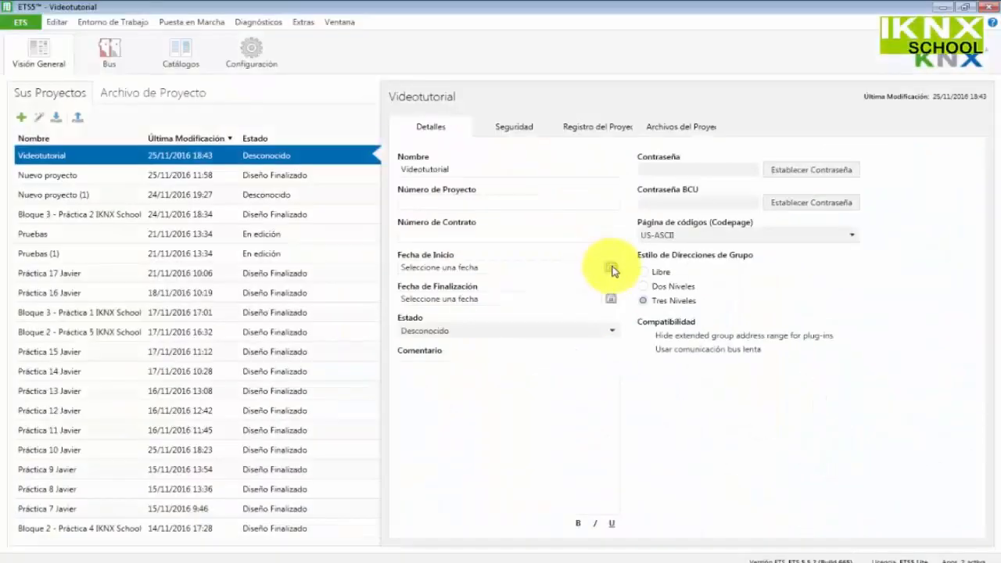
# Step: Set the start date of the Videotutorial project to 25 November 2016
pyautogui.click(612, 269)
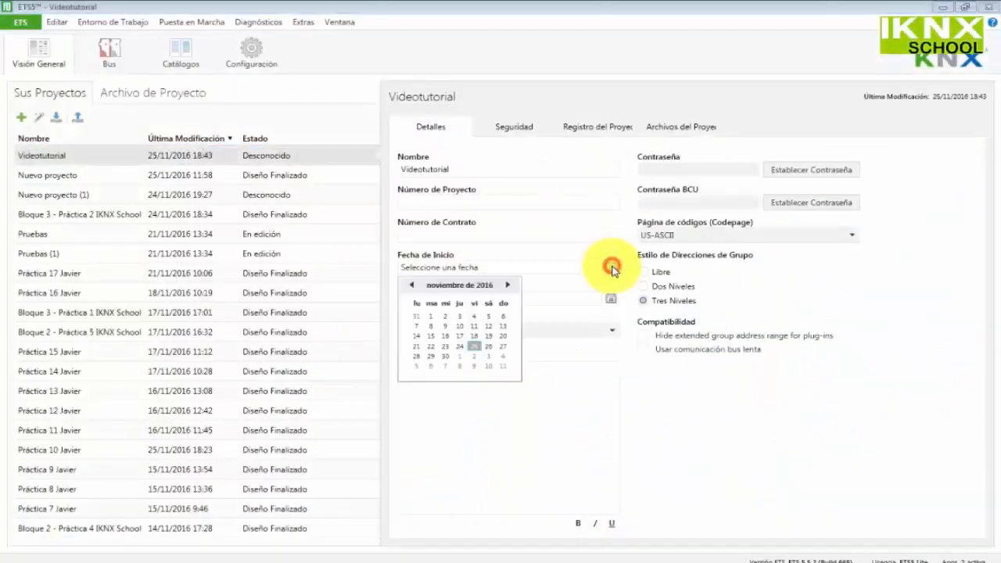
pyautogui.click(475, 347)
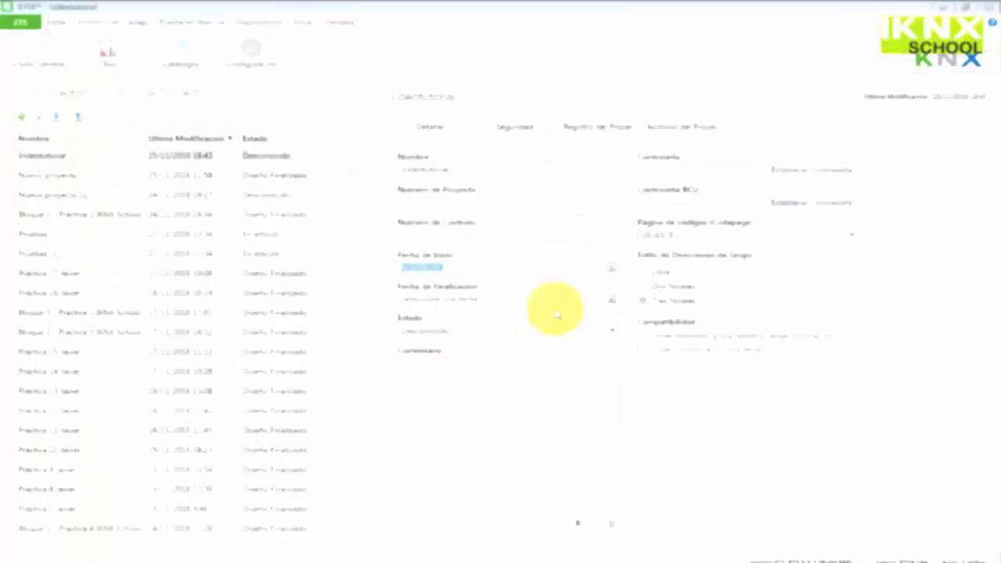
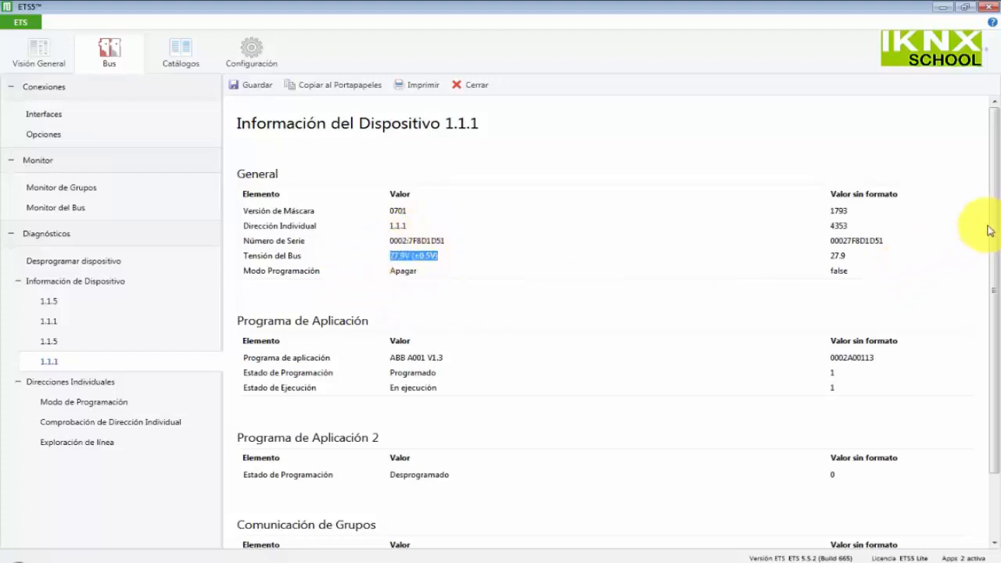
# Step: Examine the device 1.1.1 report, comparing its general and application program data with the group communication section
pyautogui.moveTo(994, 215); pyautogui.dragTo(993, 305)
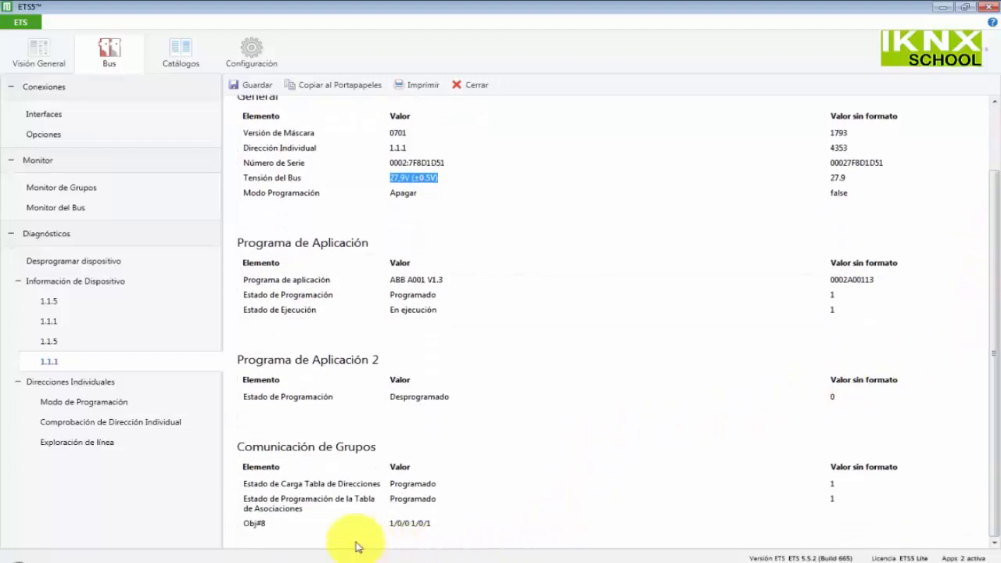
pyautogui.moveTo(991, 344); pyautogui.dragTo(983, 264)
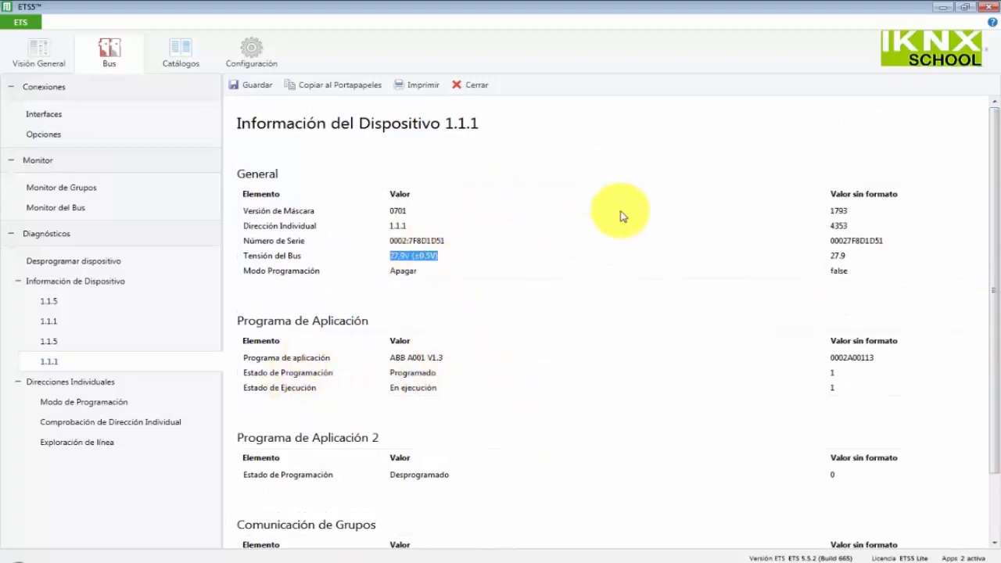
pyautogui.moveTo(995, 179); pyautogui.dragTo(977, 275)
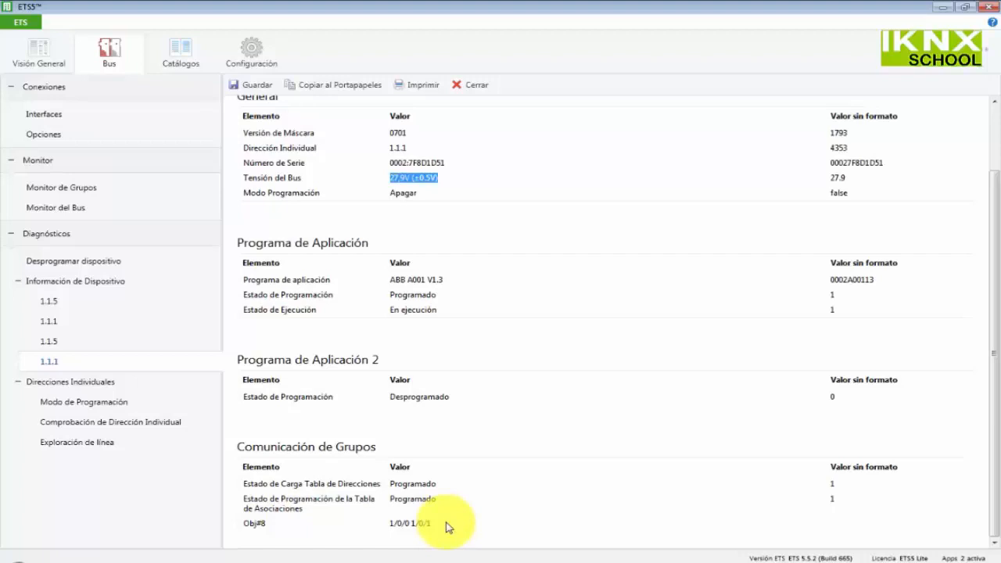
pyautogui.scroll(2, 447, 521)
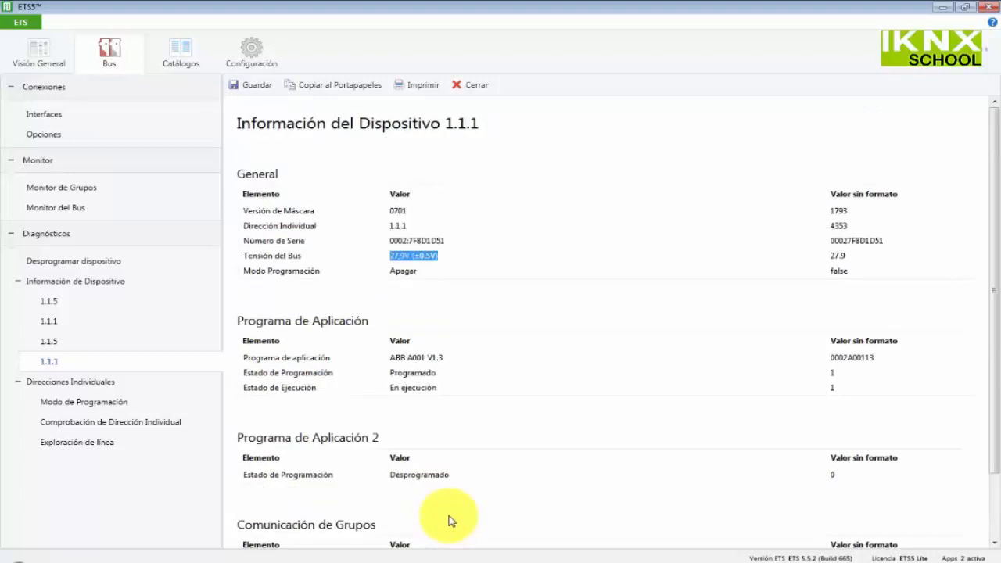
pyautogui.click(422, 242)
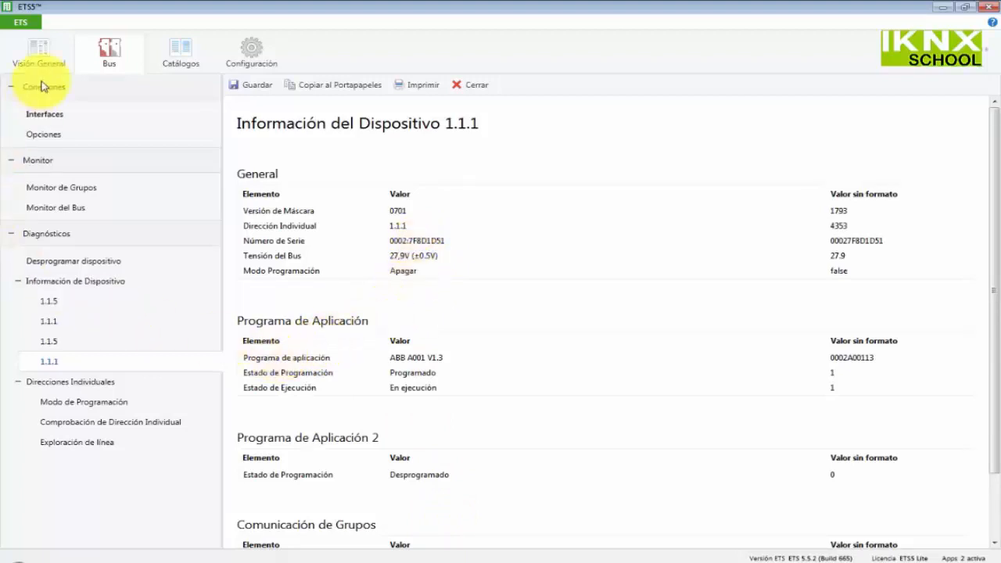
# Step: Record the bus telegrams with the group monitor and stop the recording
pyautogui.click(47, 188)
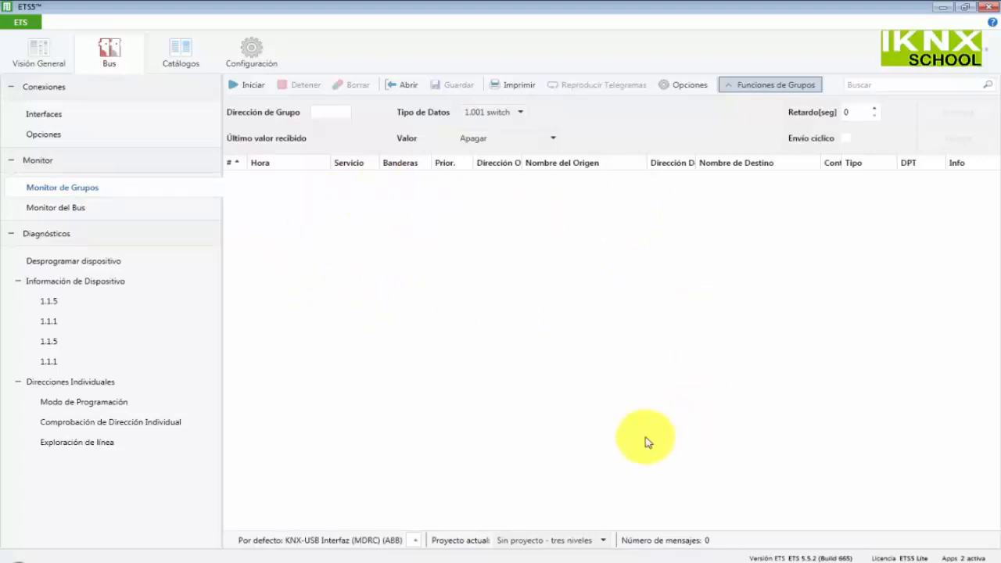
pyautogui.click(255, 83)
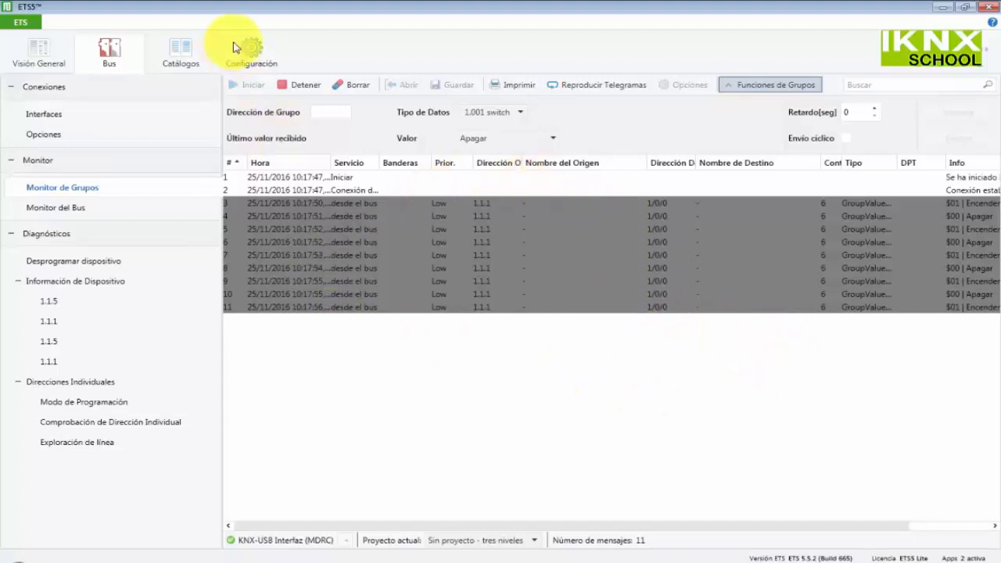
pyautogui.click(300, 86)
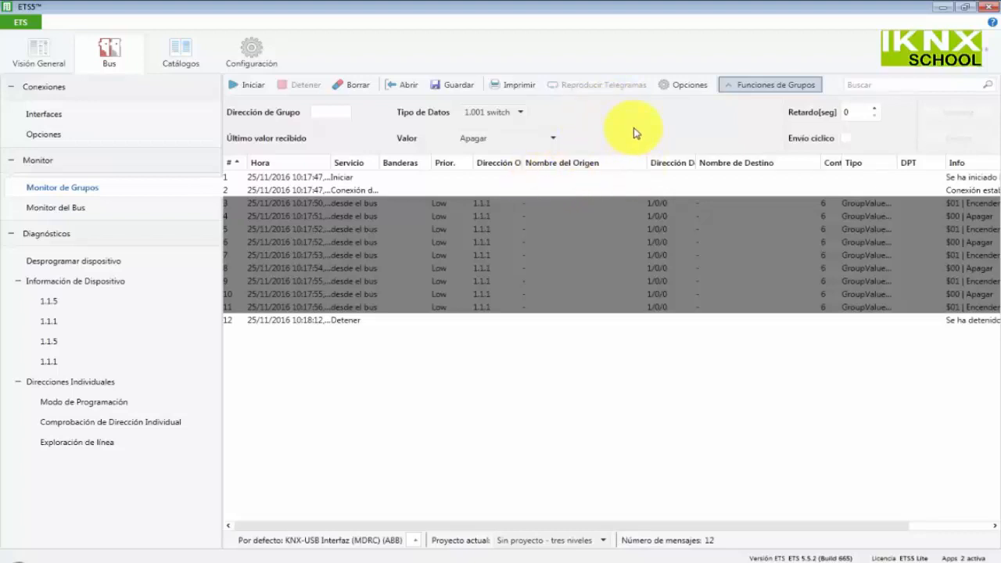
# Step: Restart the group monitor, inspect the group address field and the available data types and values for sending, and stop monitoring
pyautogui.click(247, 84)
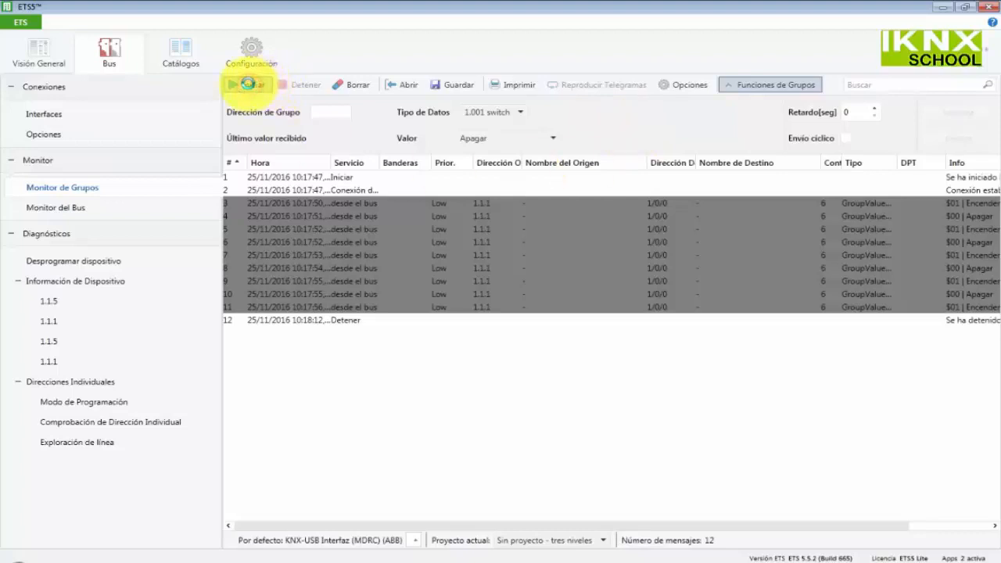
pyautogui.click(342, 112)
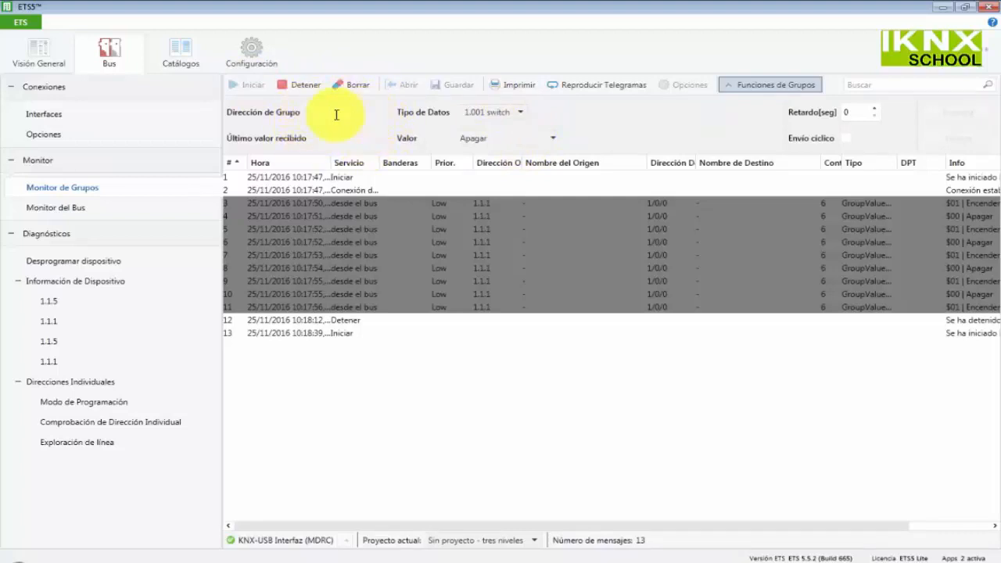
pyautogui.click(522, 114)
pyautogui.click(522, 114)
pyautogui.click(522, 114)
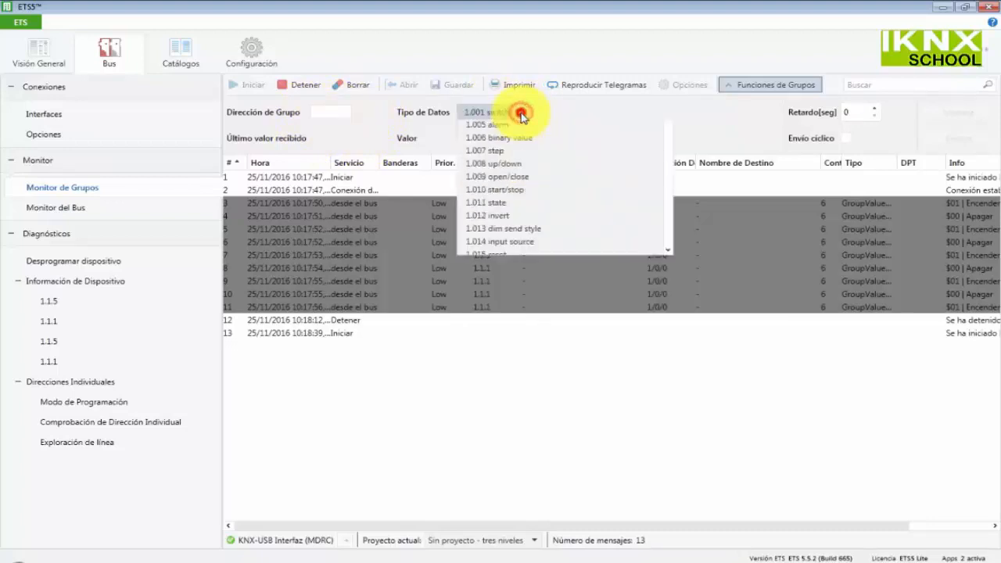
pyautogui.click(522, 114)
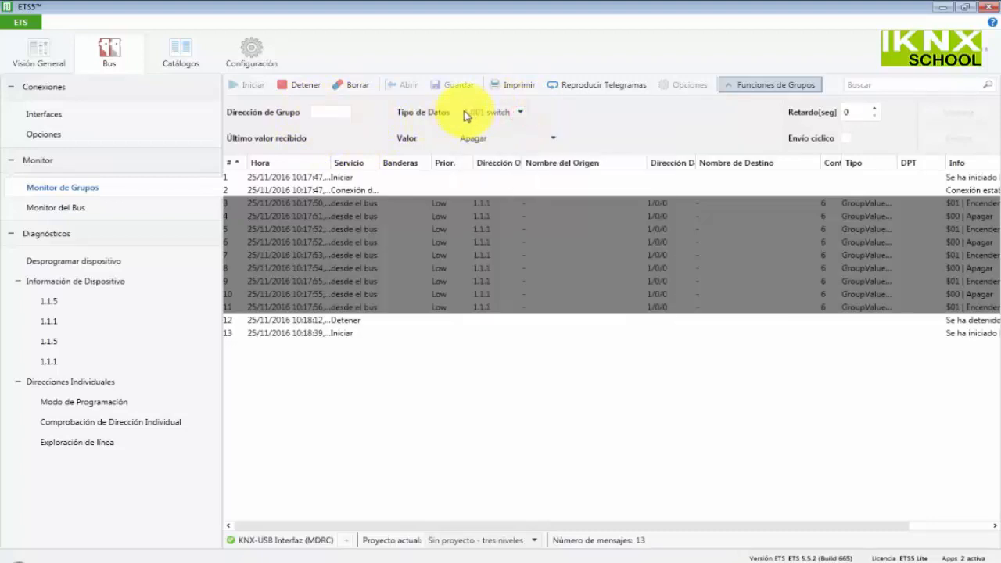
pyautogui.click(538, 141)
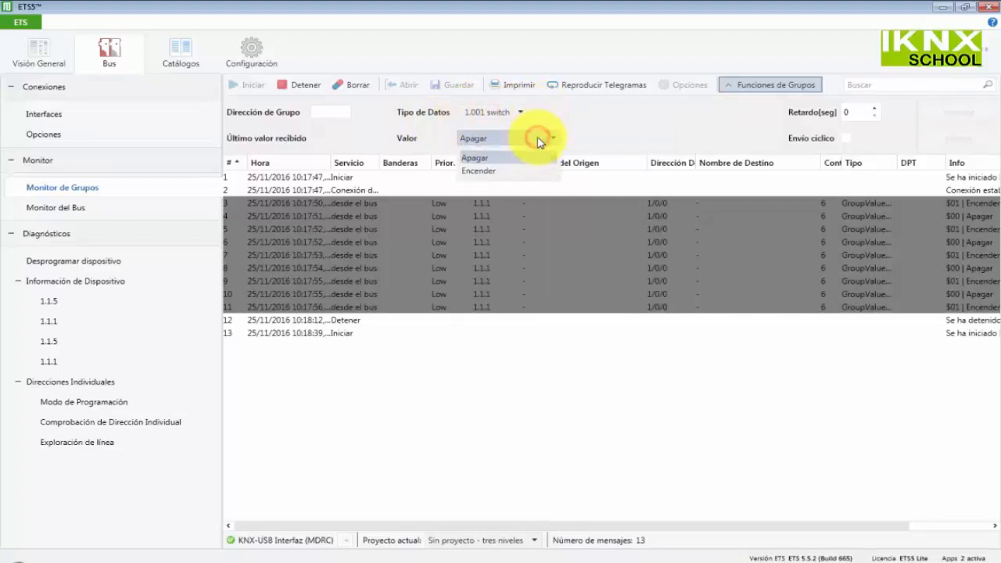
pyautogui.click(538, 139)
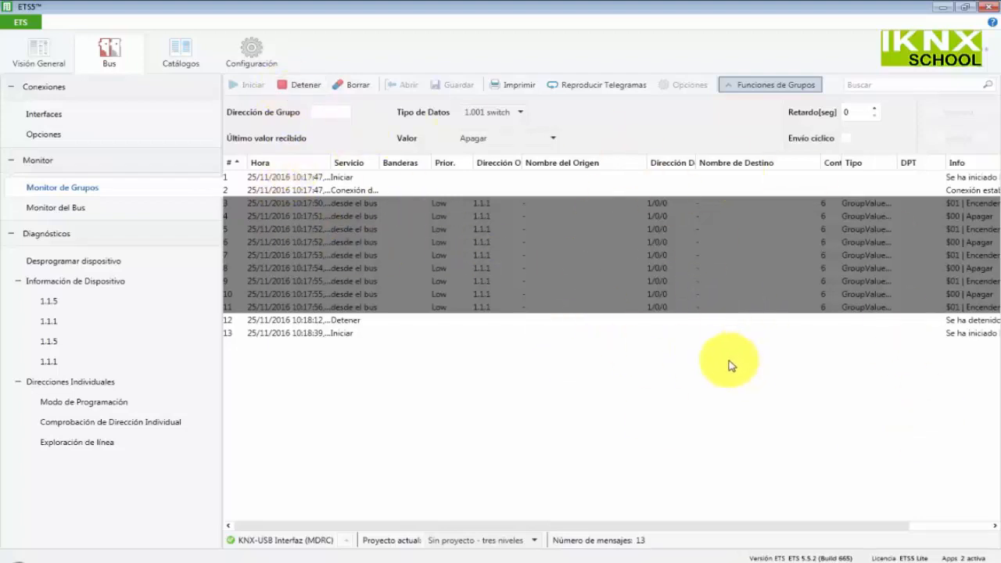
pyautogui.click(308, 85)
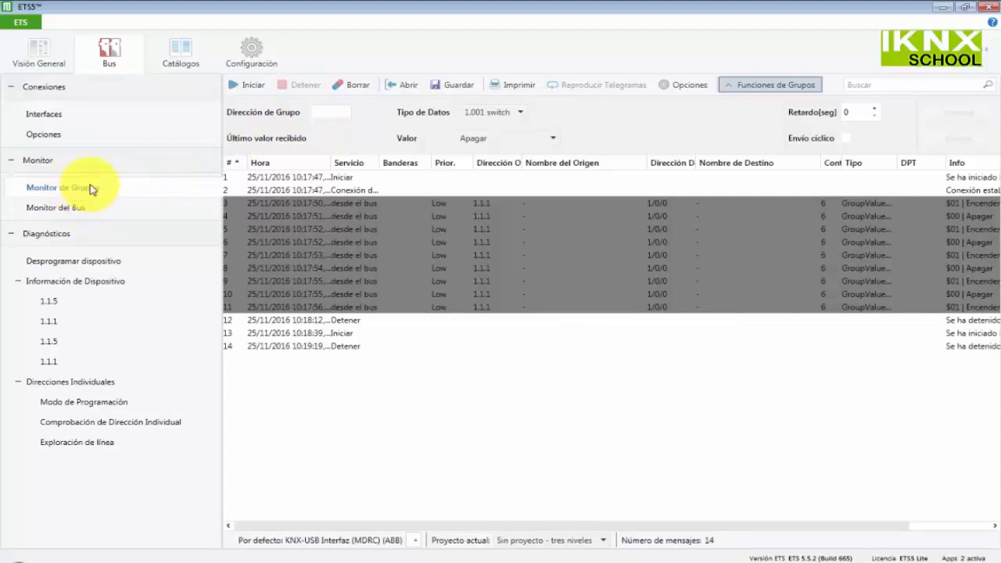
# Step: Examine the bus monitor options, including the general capture settings, the telegram colours for each condition, and the list of conditions
pyautogui.click(63, 211)
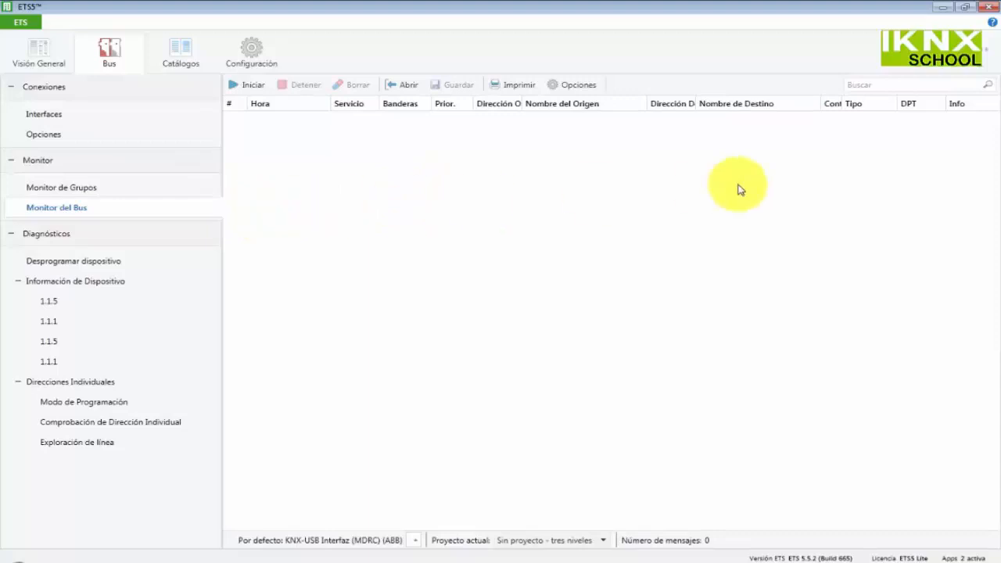
pyautogui.click(573, 84)
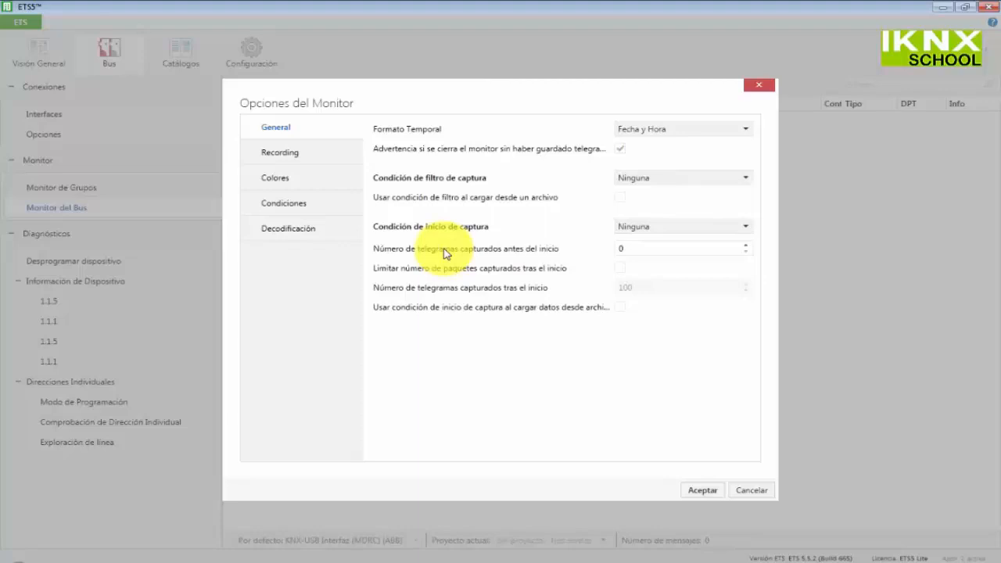
pyautogui.click(276, 179)
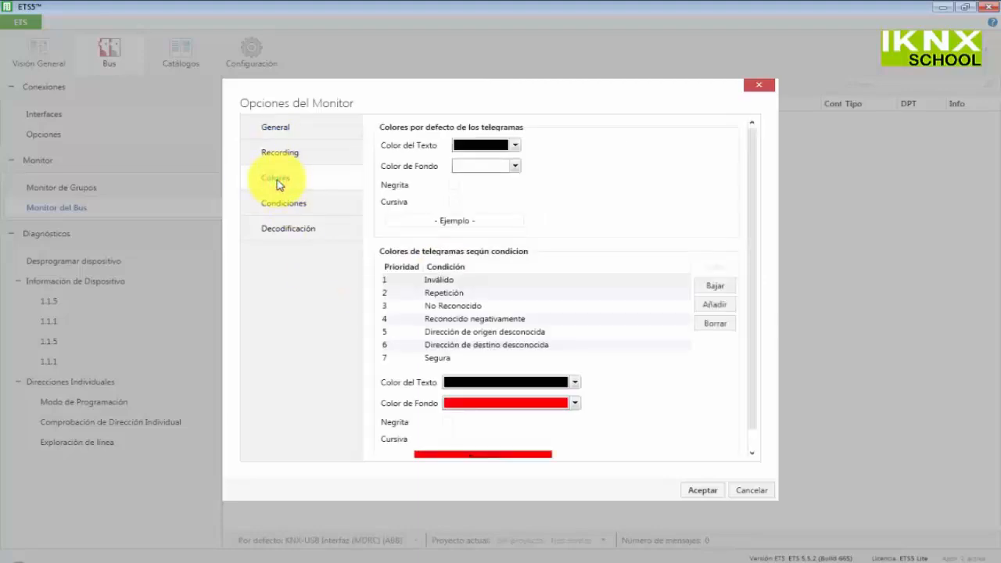
pyautogui.click(438, 282)
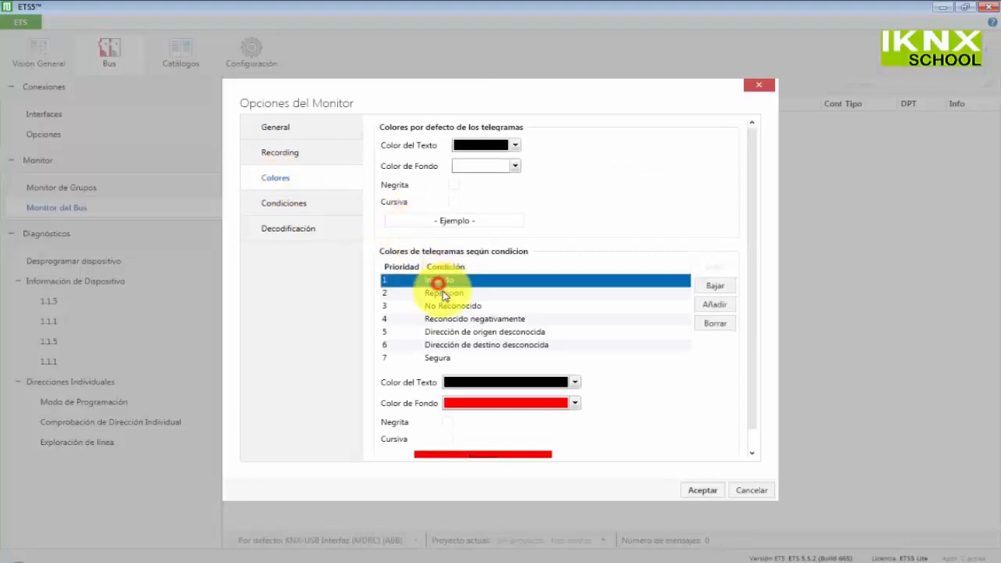
pyautogui.click(442, 292)
pyautogui.click(447, 305)
pyautogui.click(467, 319)
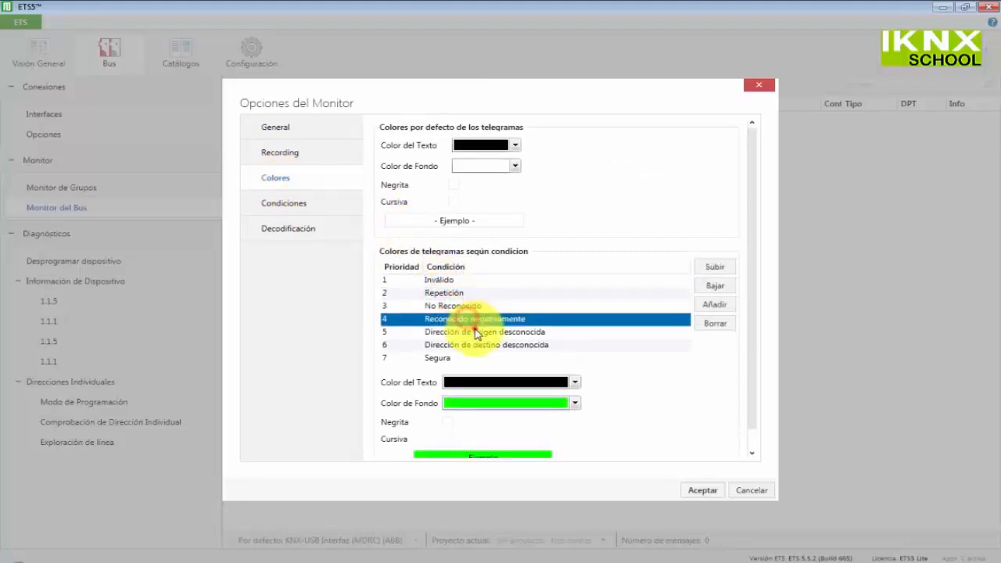
pyautogui.click(471, 331)
pyautogui.click(472, 345)
pyautogui.click(466, 357)
pyautogui.click(461, 339)
pyautogui.click(447, 309)
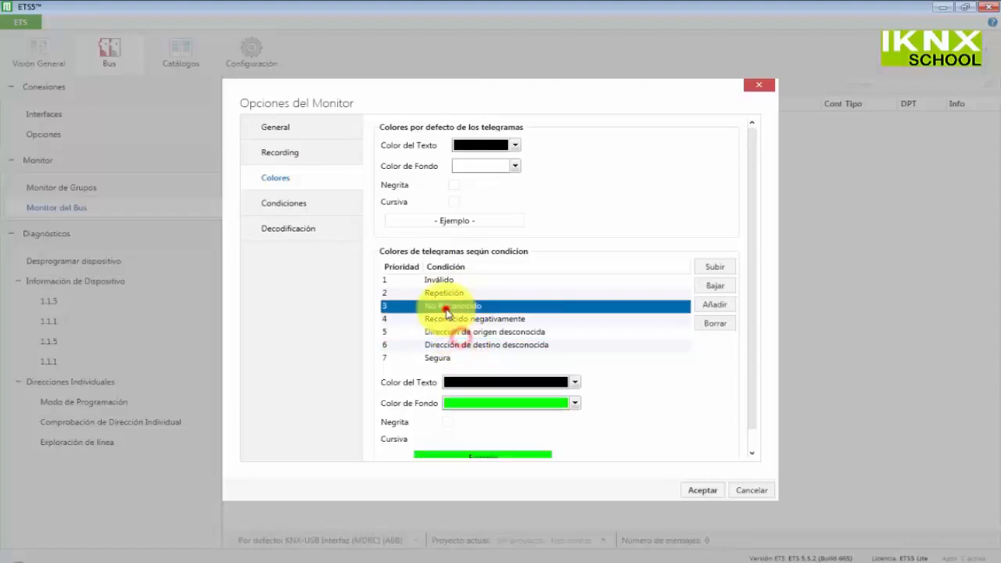
pyautogui.click(450, 280)
pyautogui.click(459, 292)
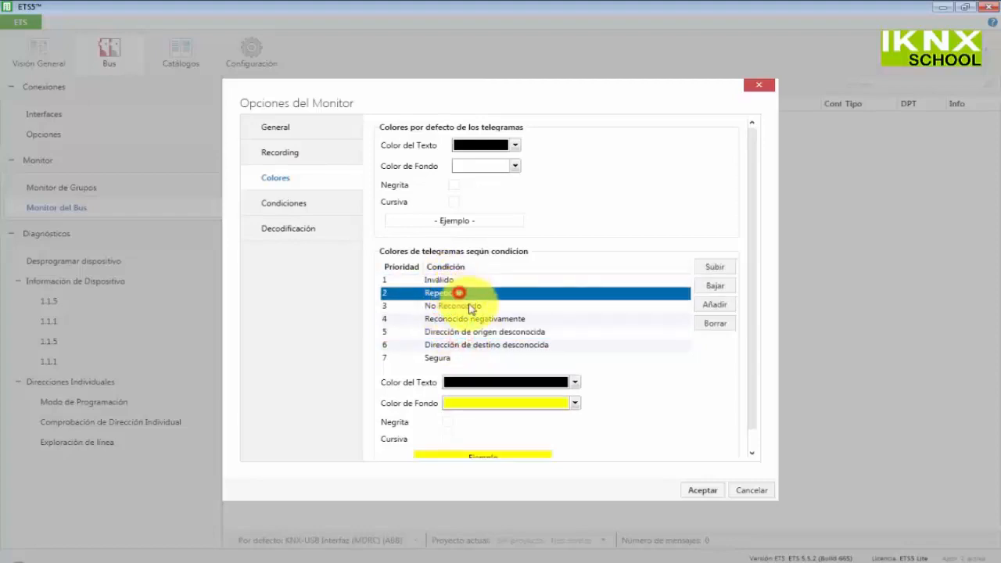
pyautogui.click(468, 306)
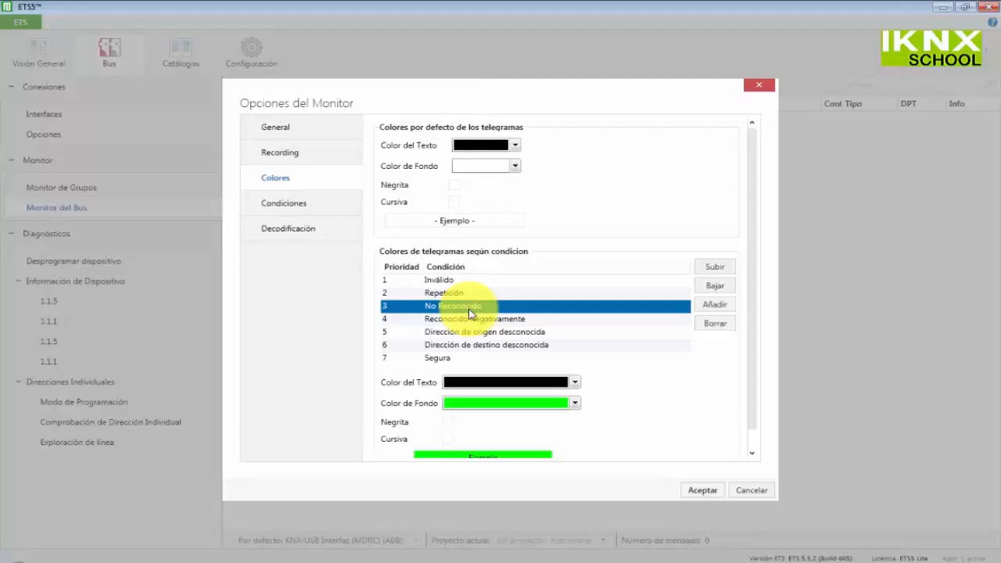
pyautogui.click(291, 205)
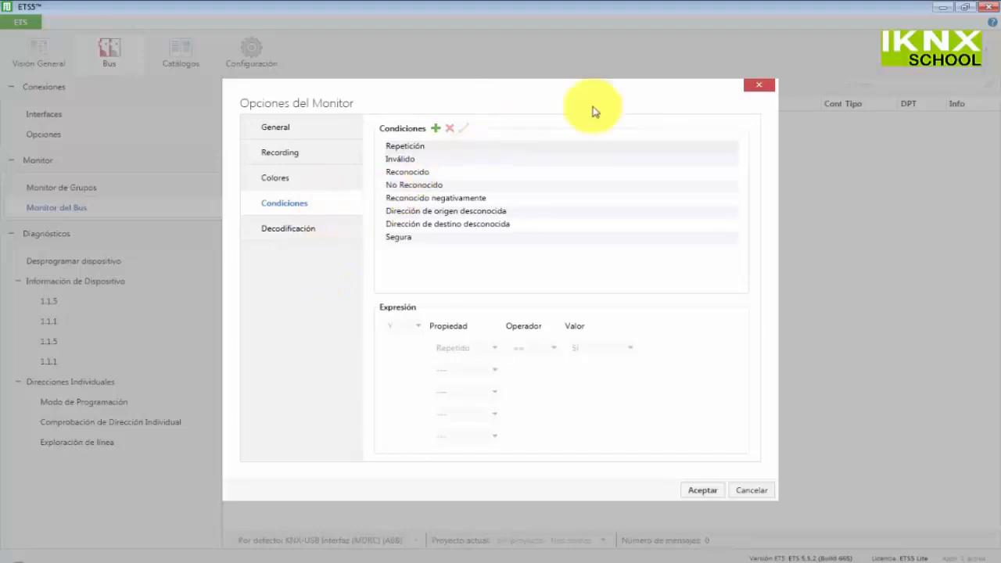
pyautogui.click(759, 84)
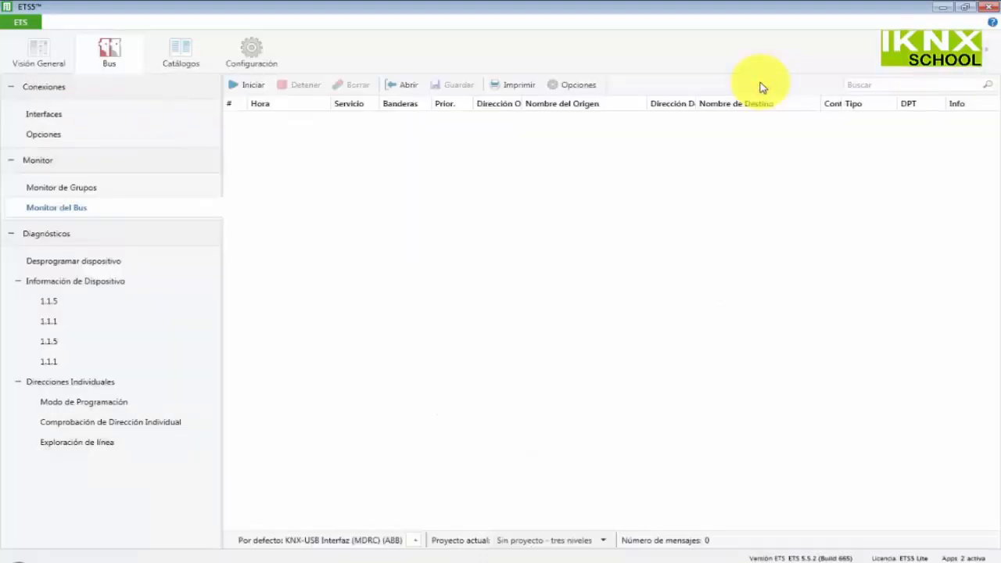
# Step: Inspect the device unprogramming and device information functions and the check for devices in programming mode
pyautogui.click(117, 265)
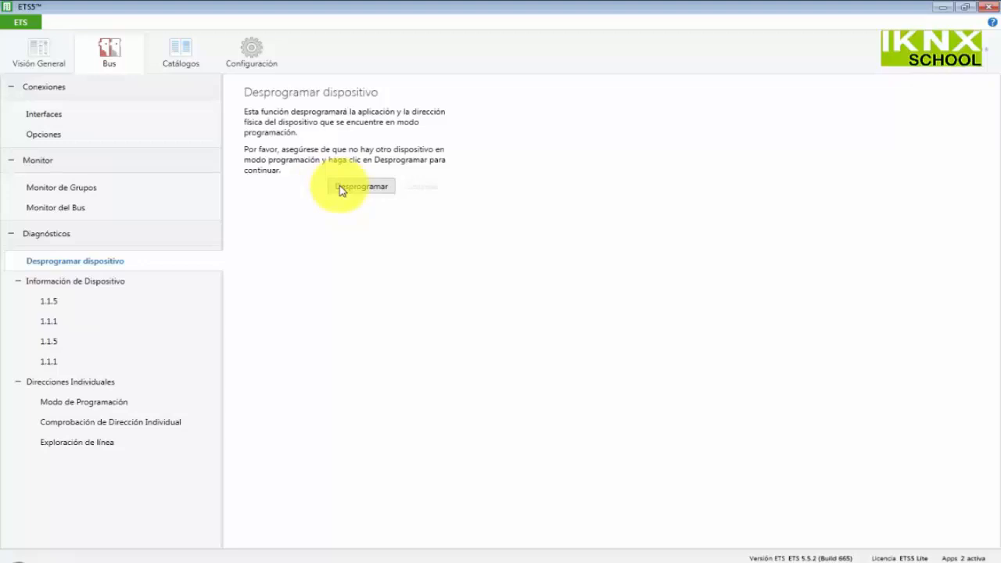
pyautogui.click(58, 283)
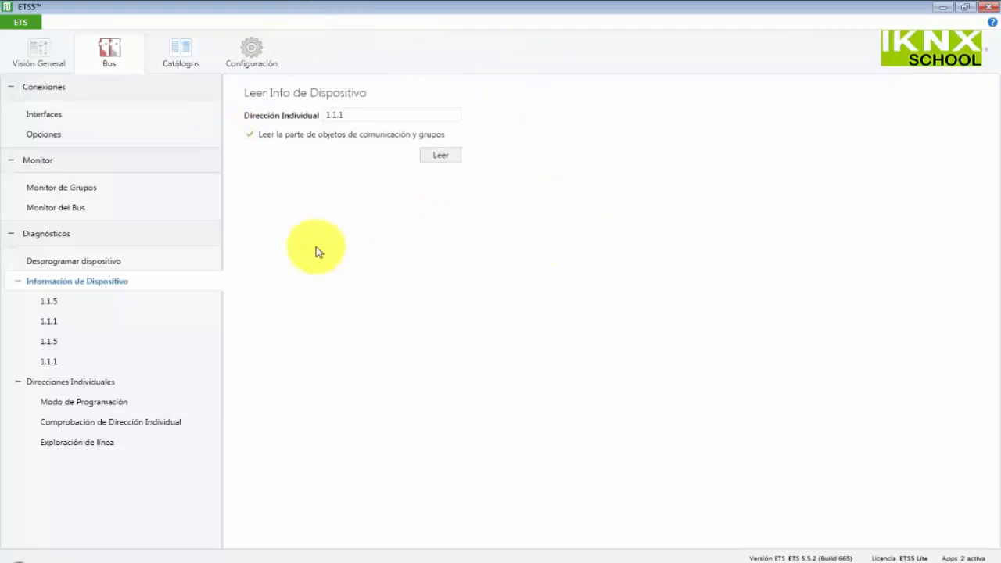
pyautogui.click(74, 382)
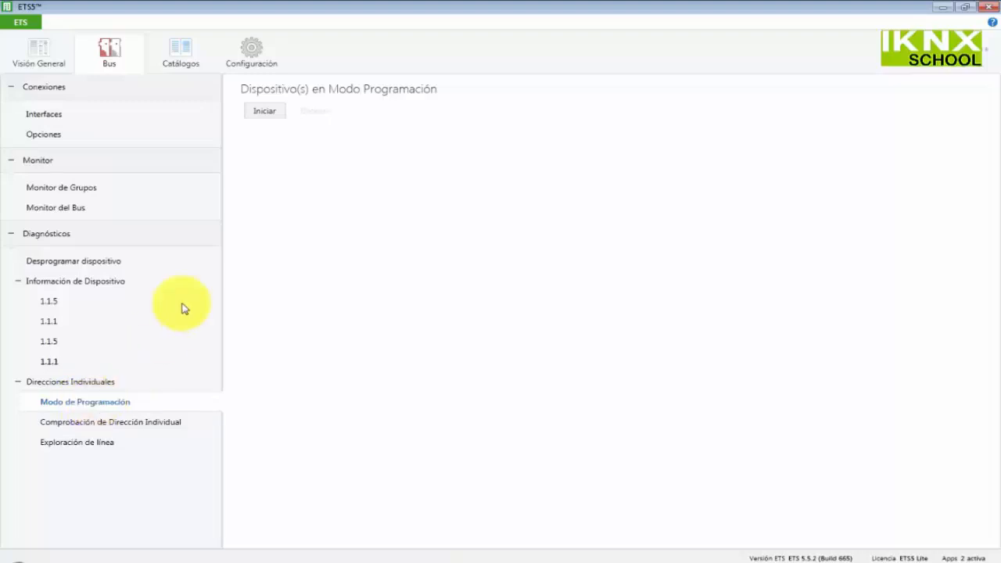
pyautogui.click(266, 112)
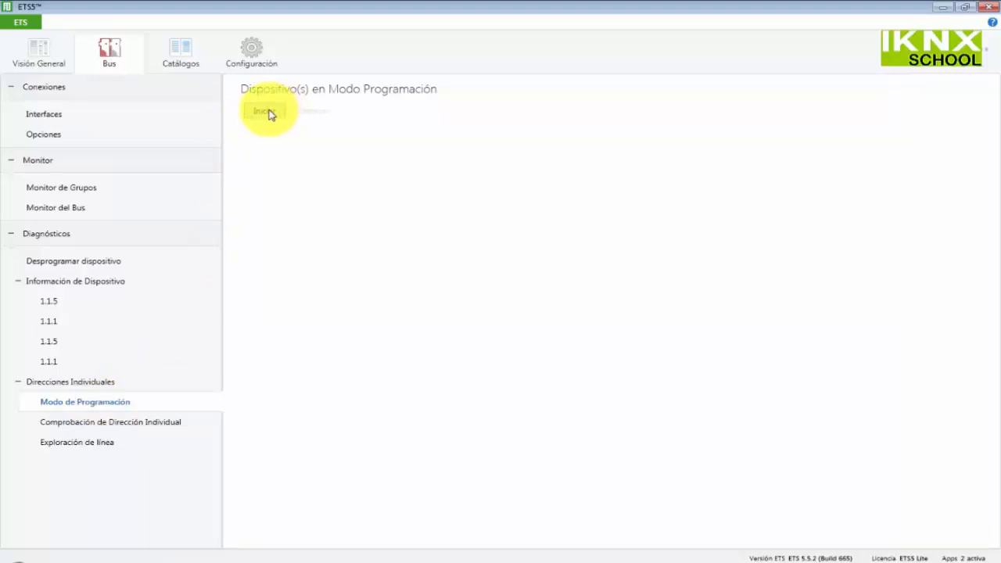
# Step: Check the existence of individual address 1.1.1 on the bus
pyautogui.click(153, 422)
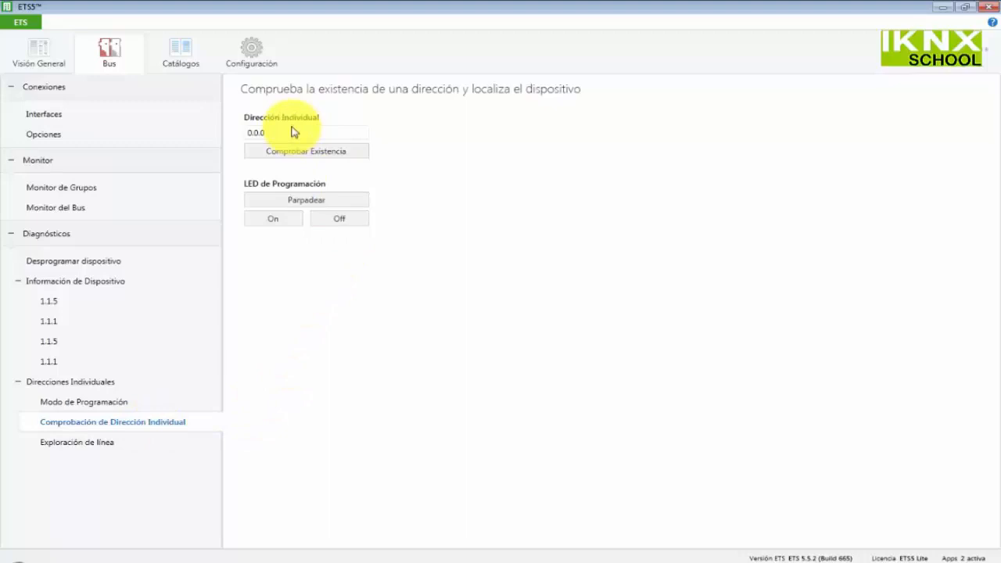
pyautogui.moveTo(294, 135); pyautogui.dragTo(251, 133)
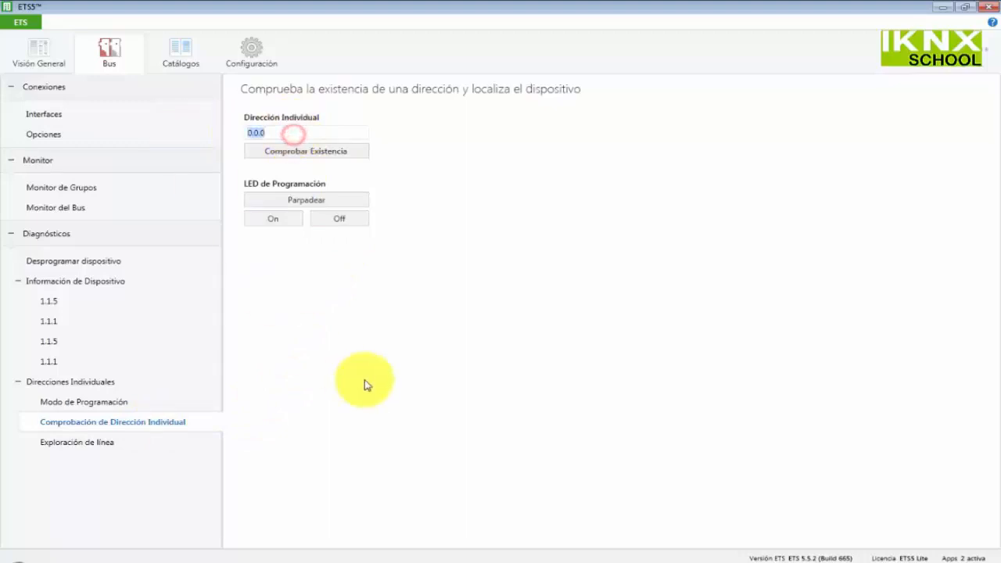
pyautogui.write('1.1.1')
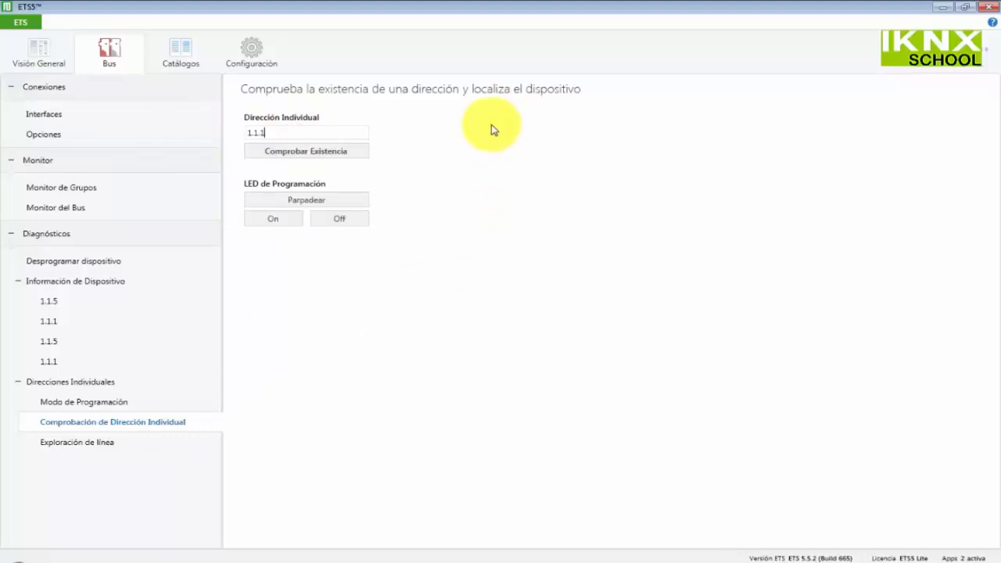
pyautogui.click(345, 158)
pyautogui.click(334, 152)
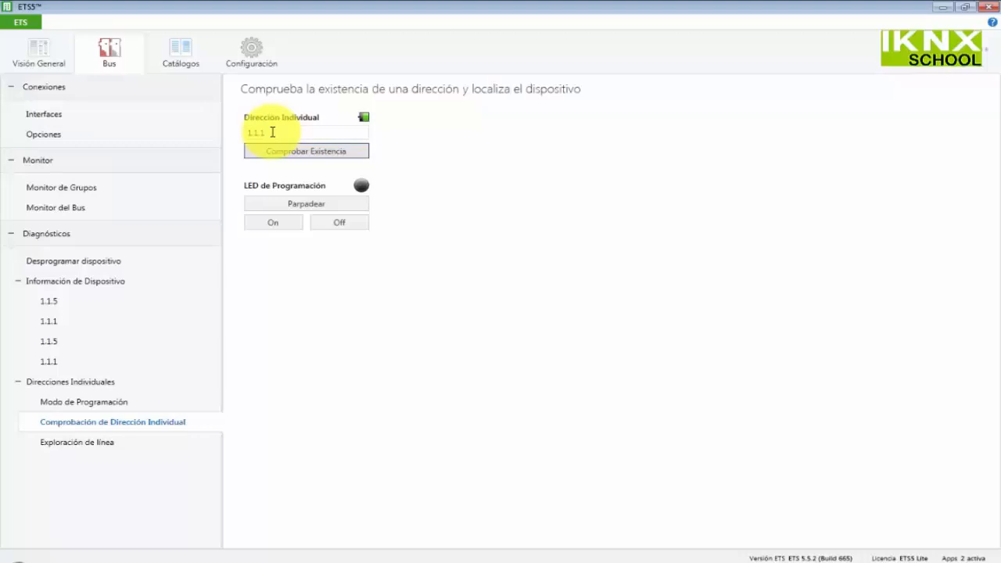
# Step: Make the programming LED of device 1.1.1 blink and stop the blinking
pyautogui.click(318, 205)
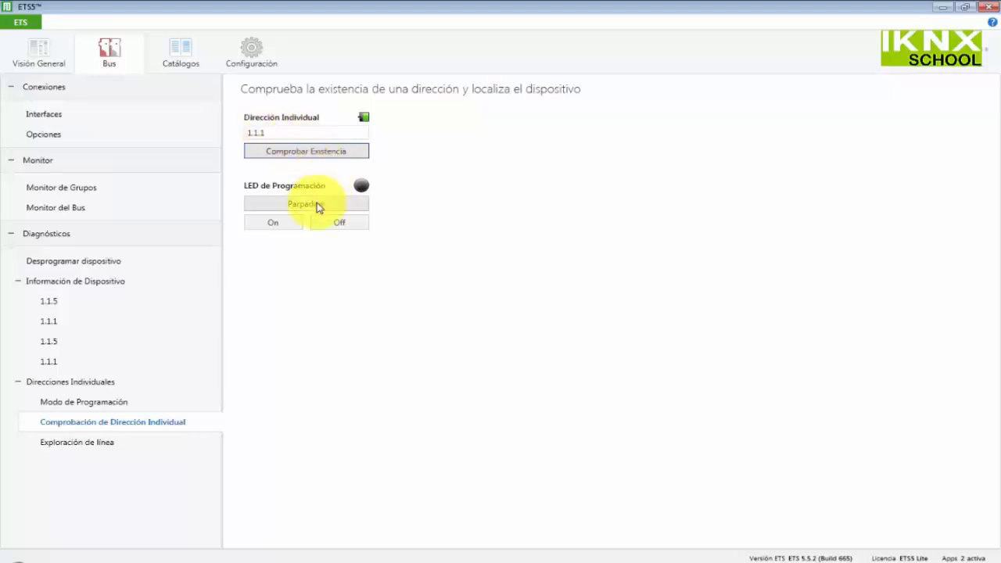
pyautogui.click(319, 205)
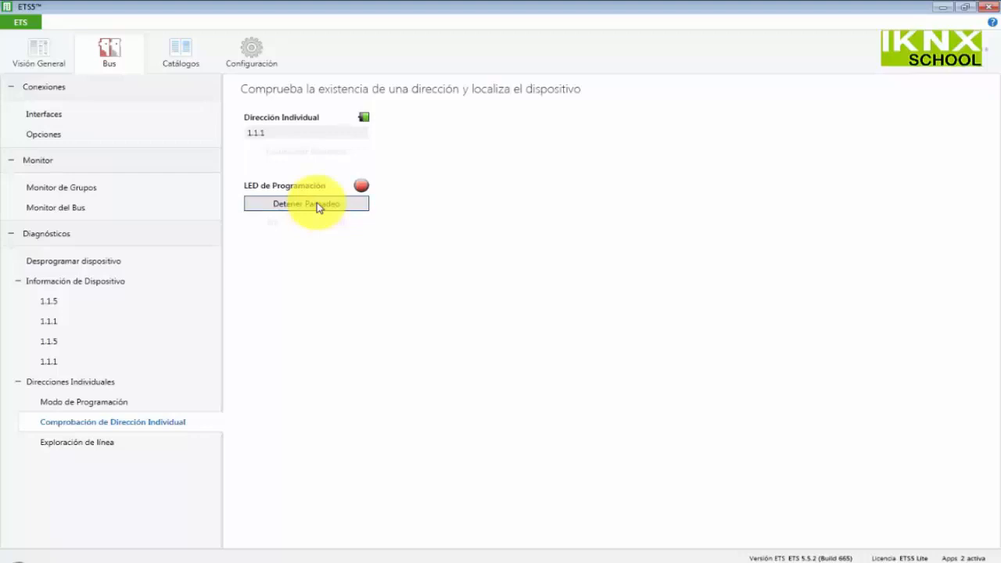
pyautogui.click(317, 204)
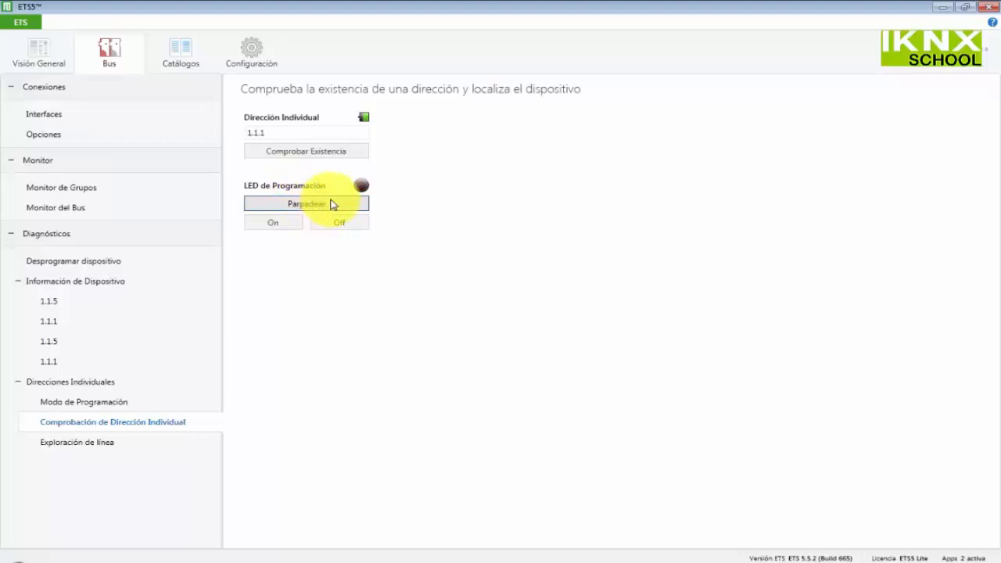
pyautogui.click(273, 224)
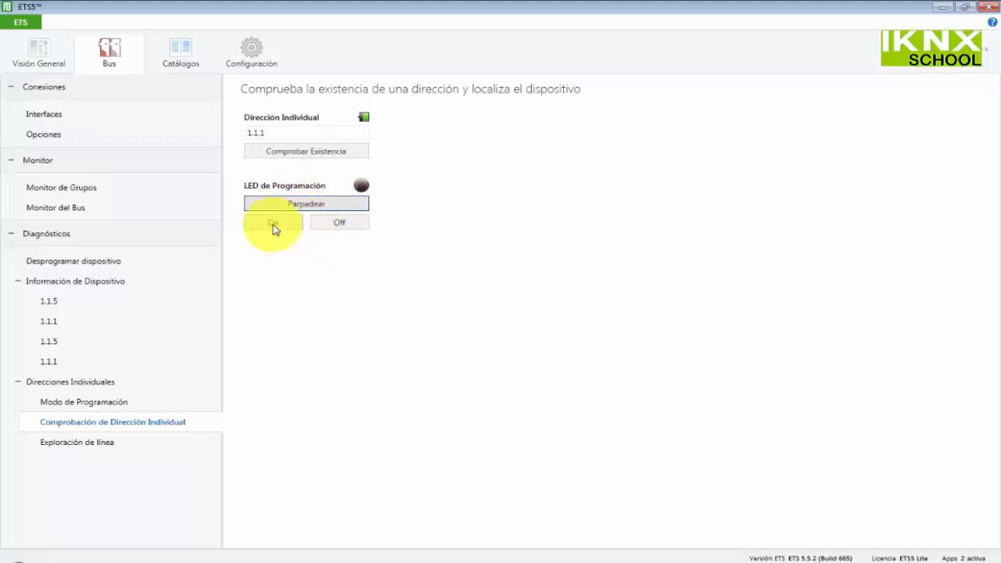
pyautogui.click(357, 226)
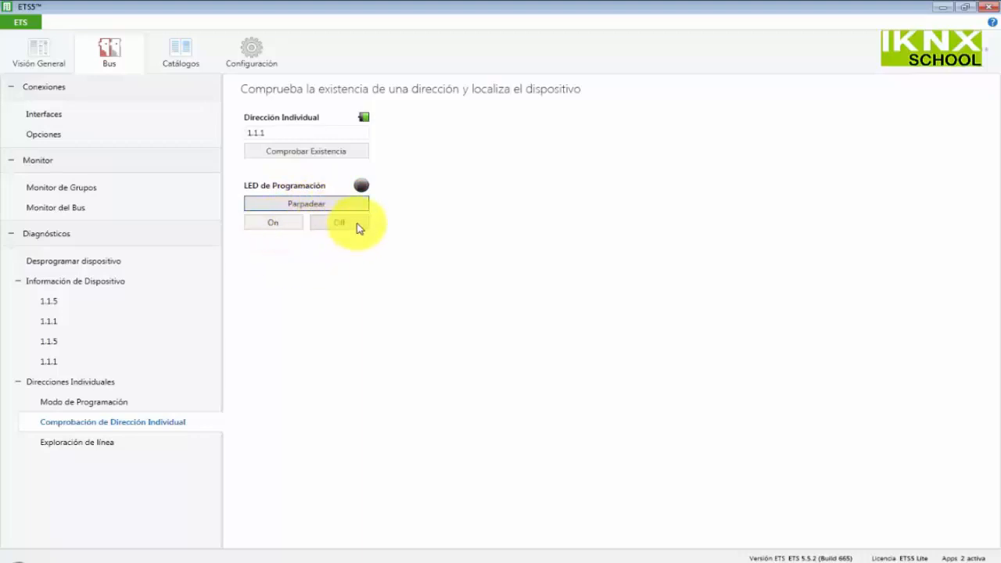
# Step: Open the line scan listing the addresses present on line 1.1
pyautogui.click(113, 444)
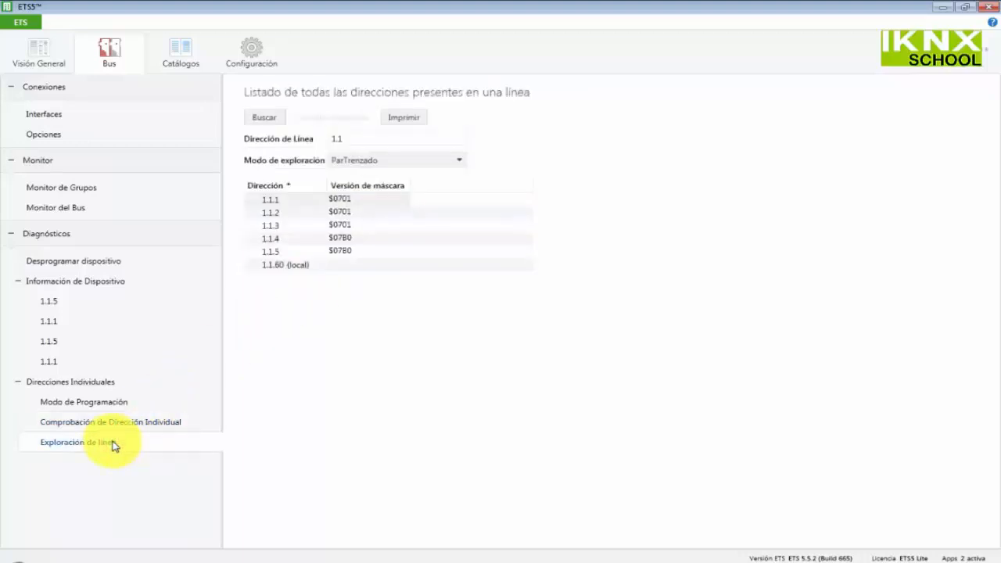